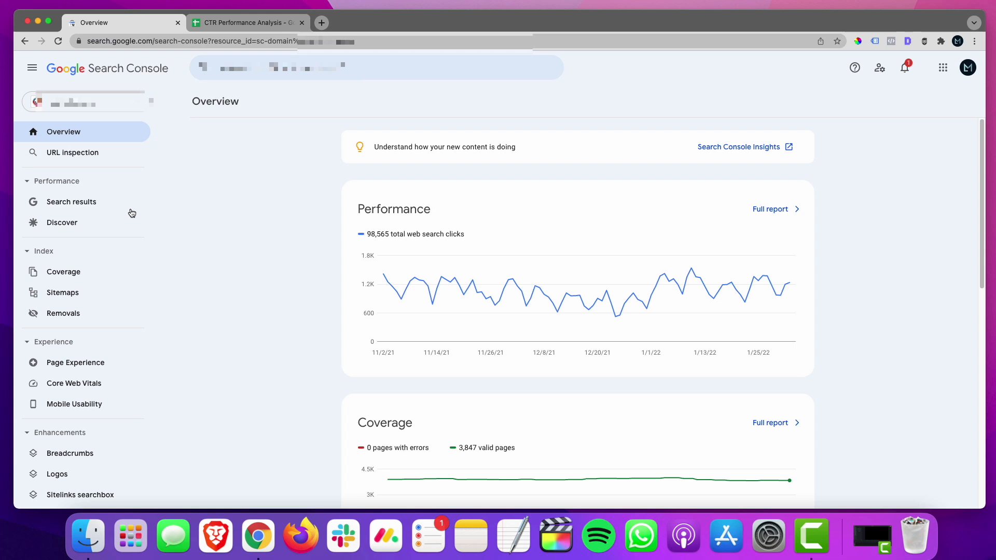
Export the search results performance report for the last 28 days to Google Sheets.
click(53, 202)
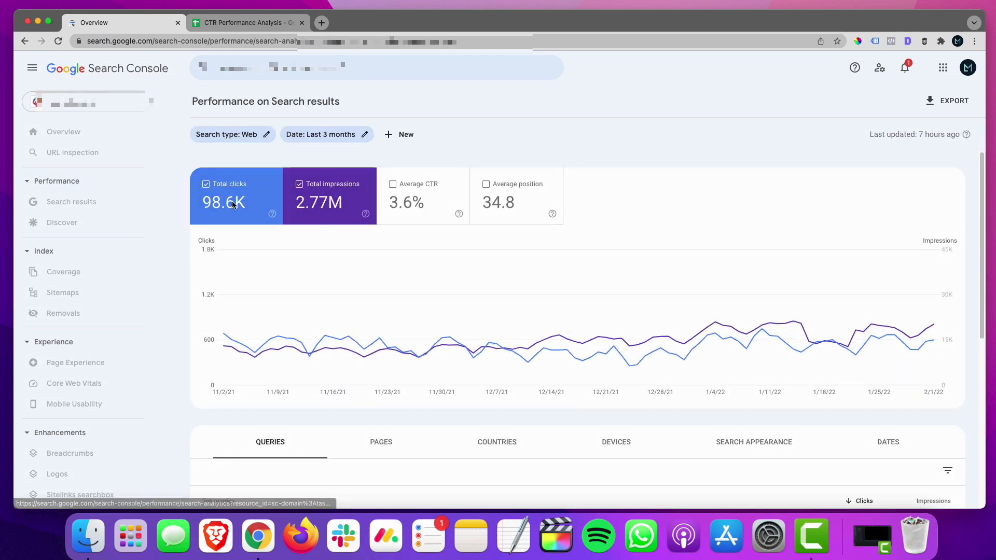
click(349, 136)
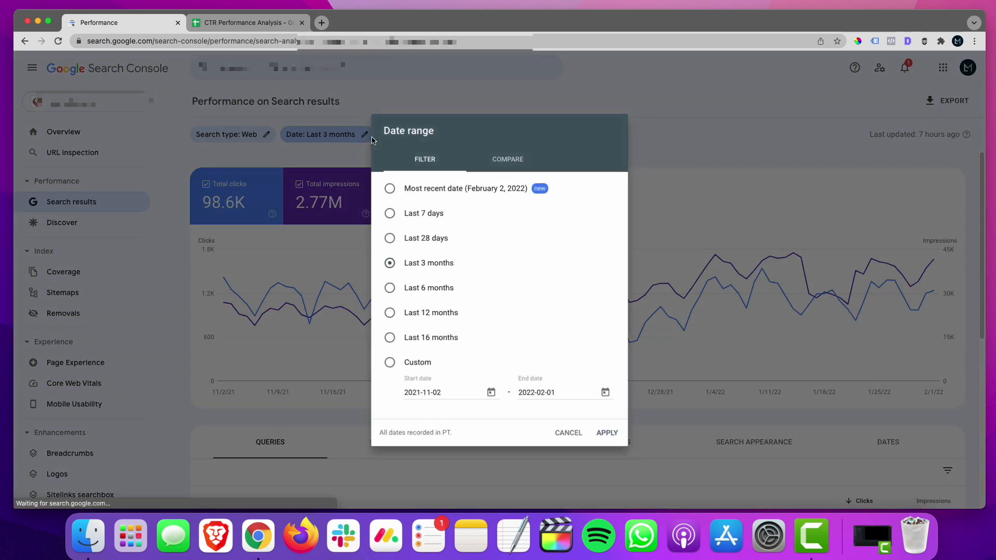
click(446, 240)
click(616, 438)
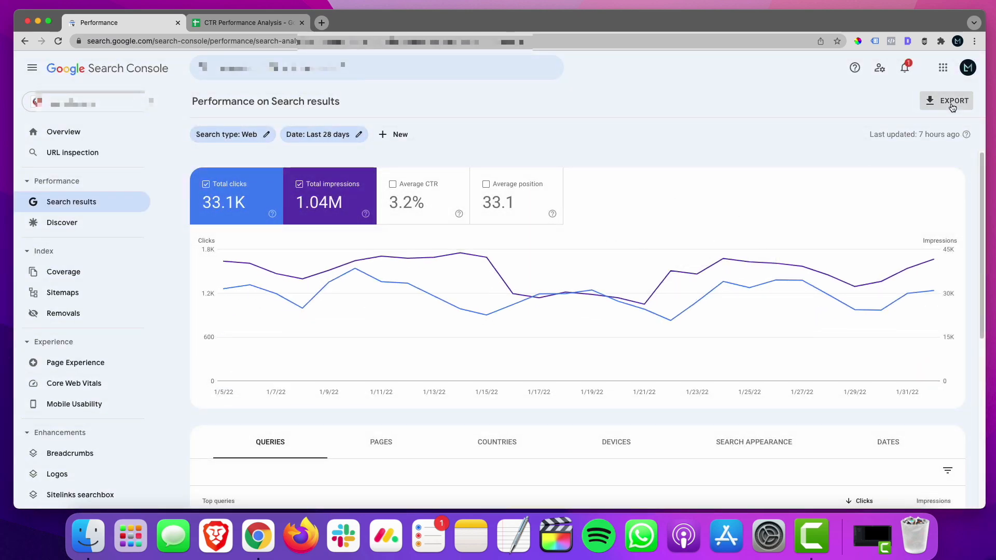
click(952, 106)
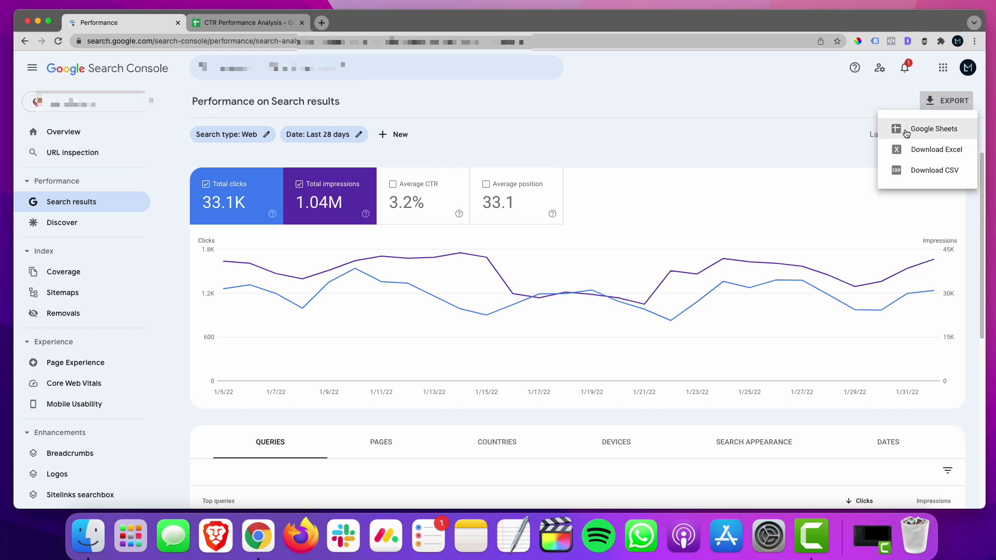
click(924, 131)
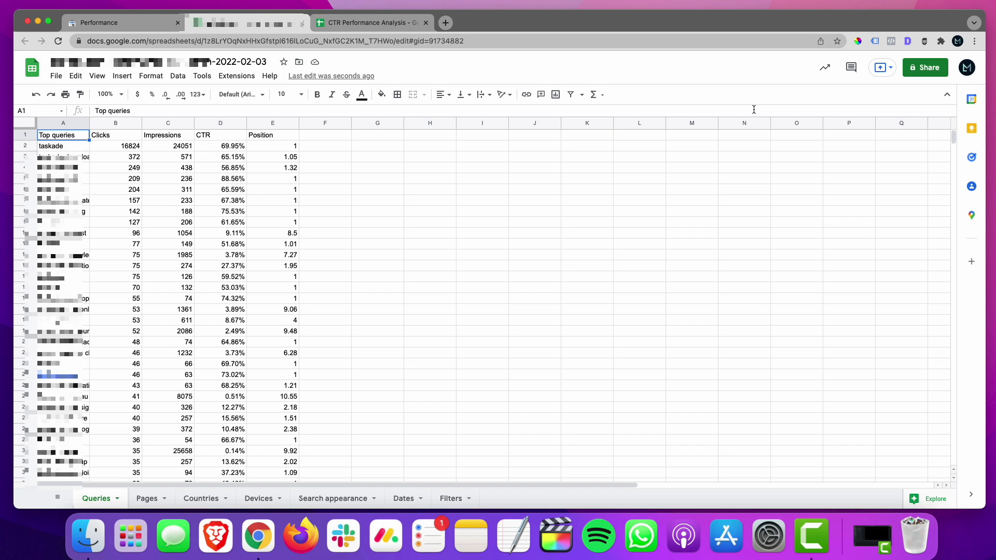
Copy all data from the exported Queries sheet into the ImportData sheet of CTR Performance Analysis, starting at cell A1.
key(super+a)
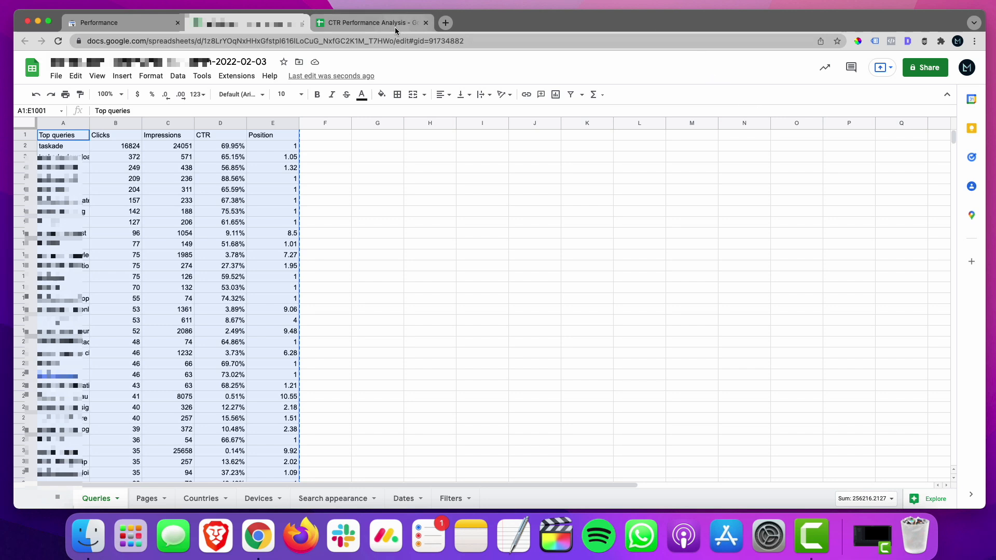
click(377, 26)
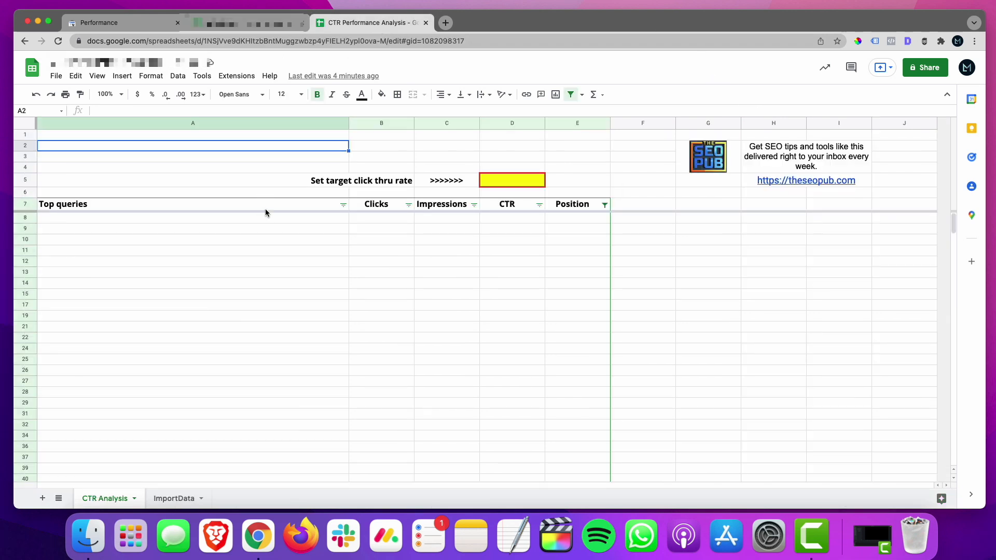
click(176, 499)
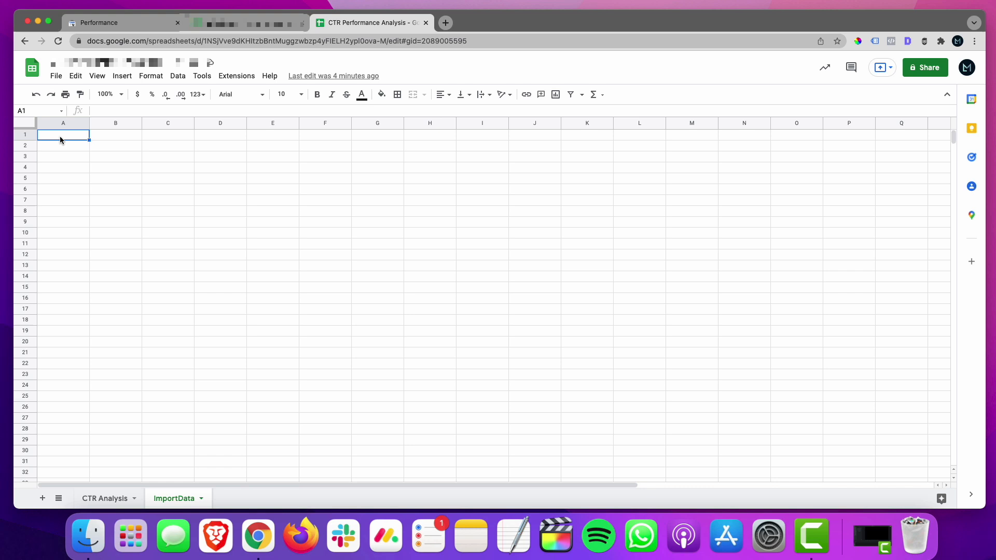
key(super+v)
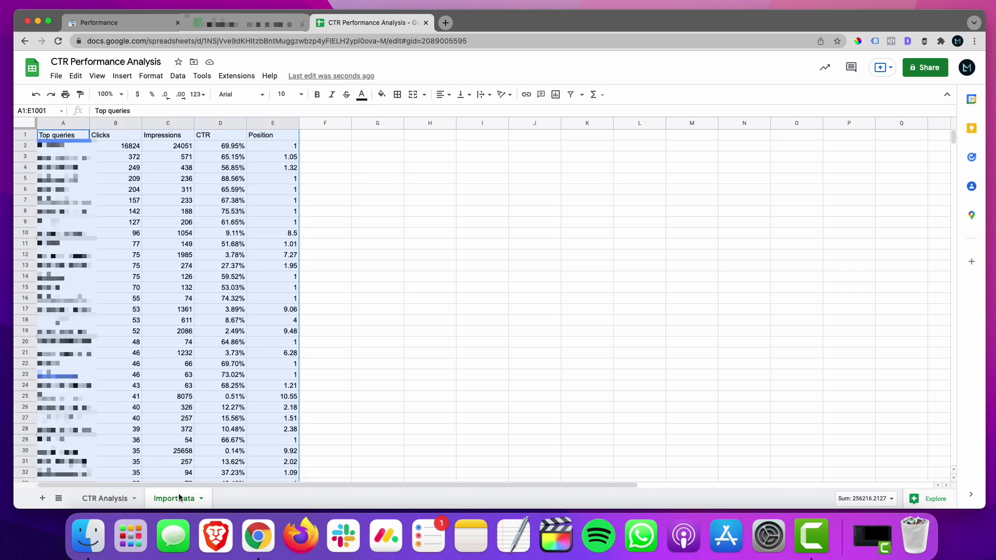
Reapply the Position filter on the CTR Analysis sheet with the condition between 1 and 5.
click(106, 498)
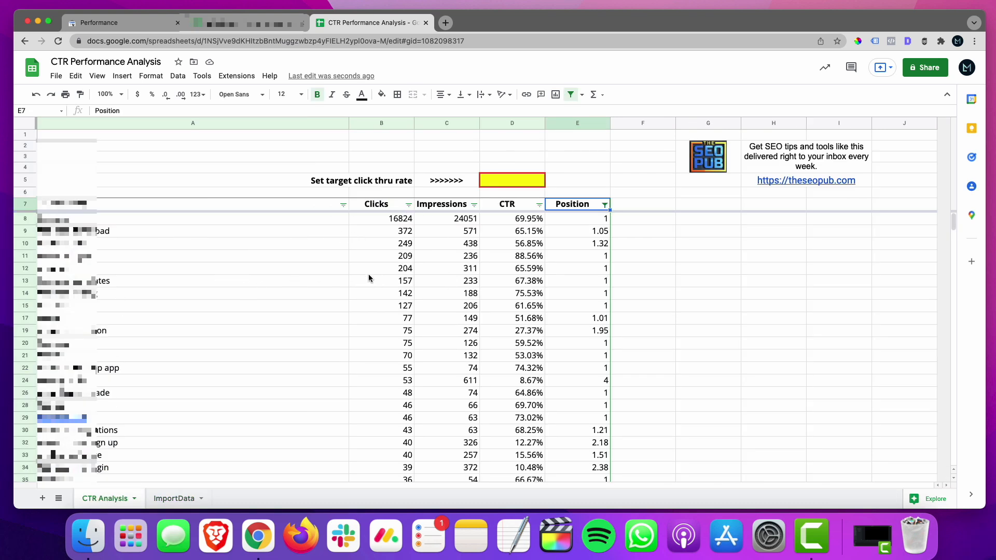
click(604, 206)
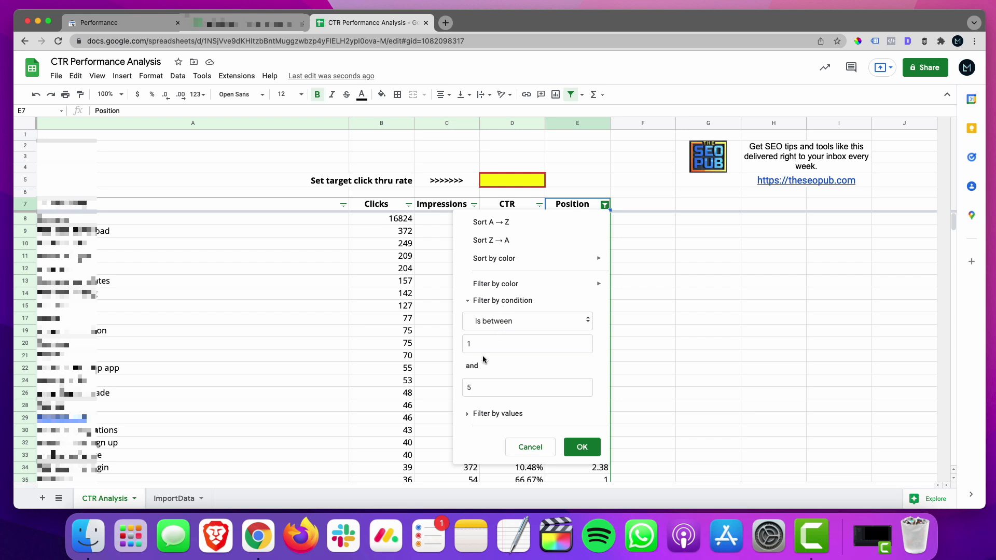
click(582, 447)
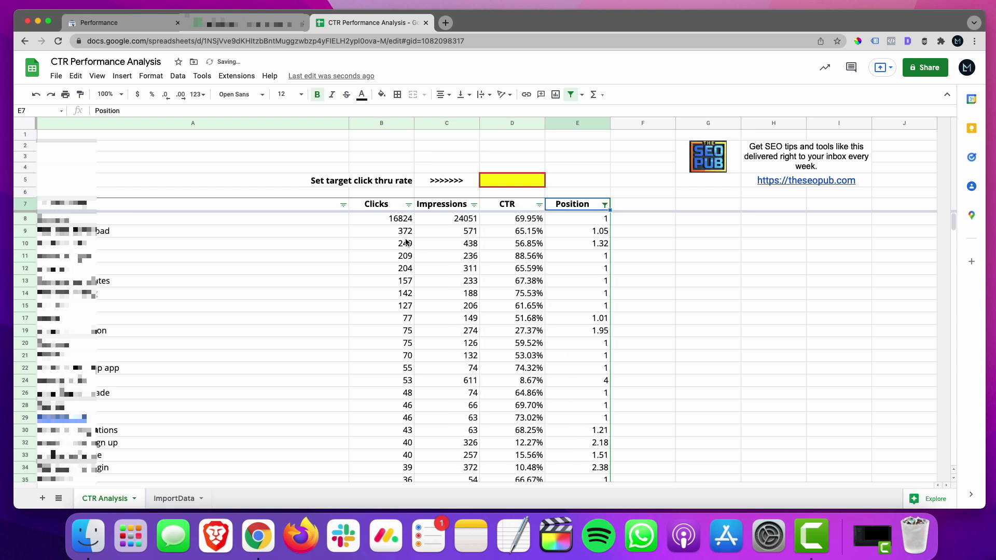
Set the target click thru rate in D5 to 20% and look over the highlighted CTR values.
click(511, 184)
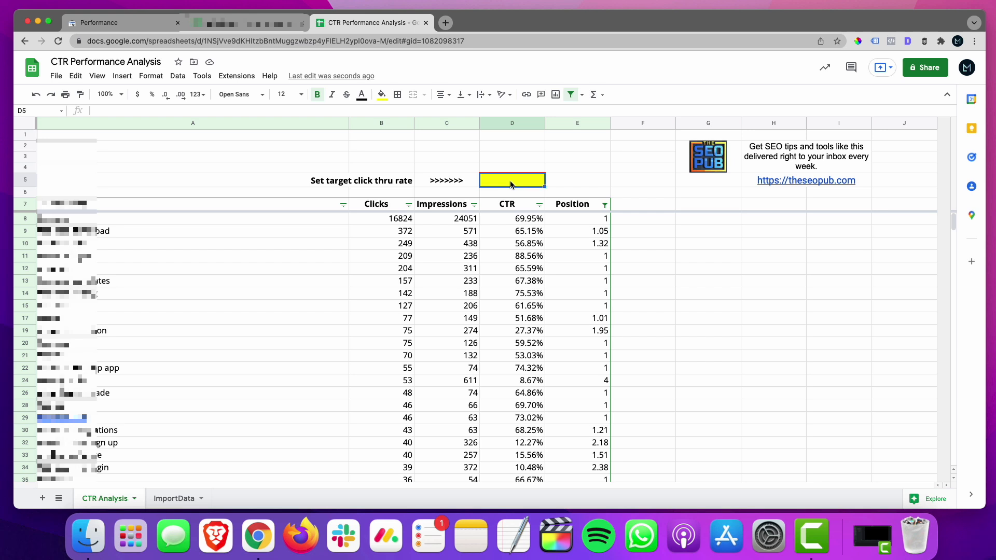
text(20%)
key(Return)
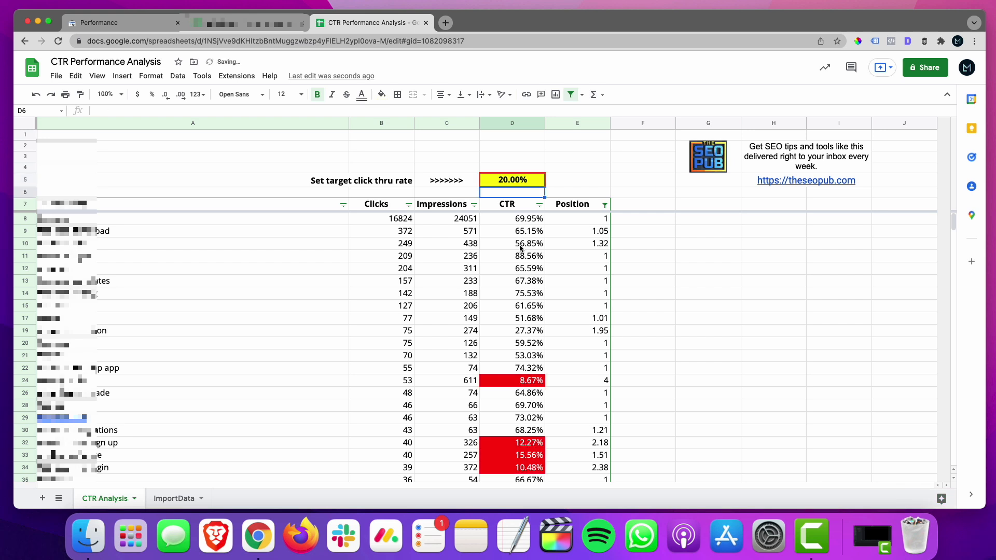
scroll(540, 398, down, 7)
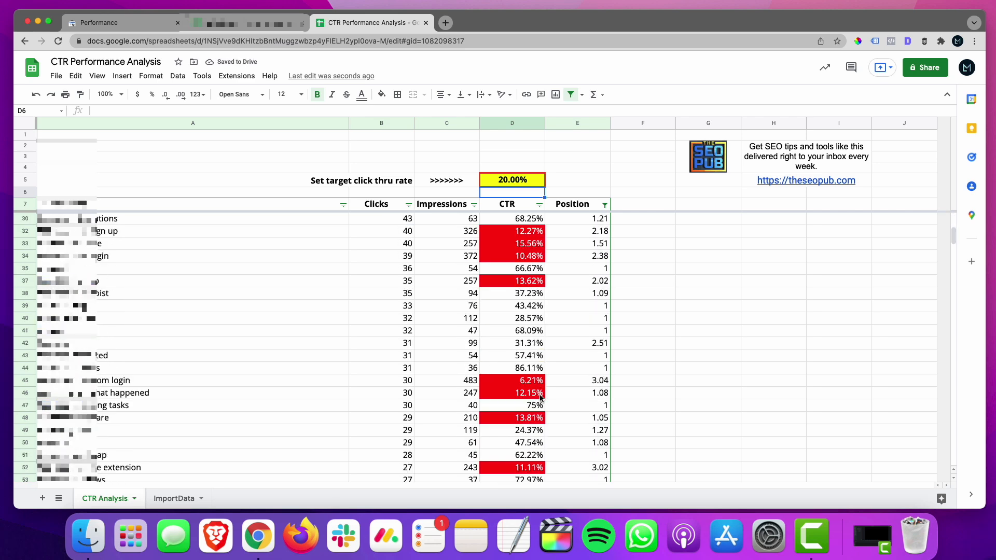
scroll(541, 398, down, 12)
scroll(541, 398, down, 2)
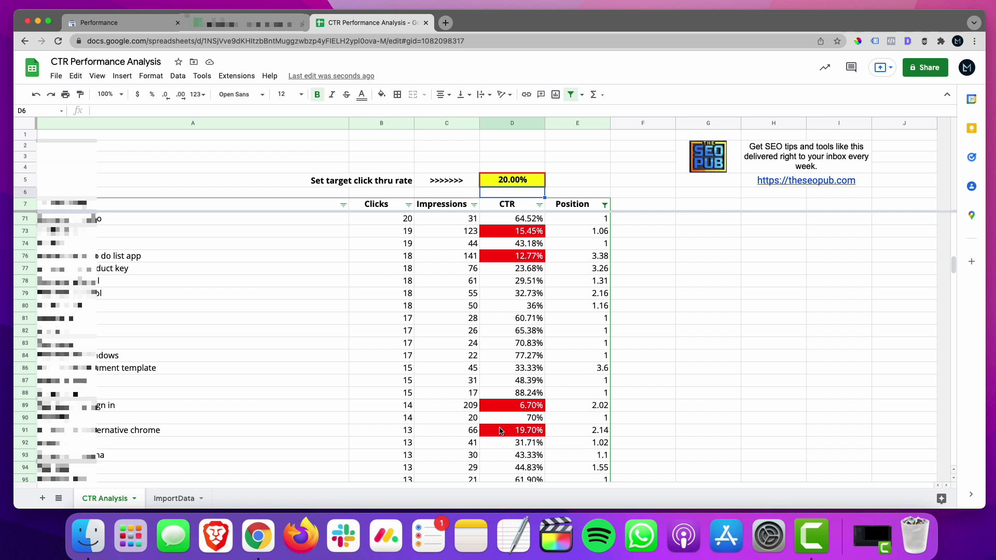
Set the target click thru rate in D5 to 15%.
scroll(500, 430, up, 15)
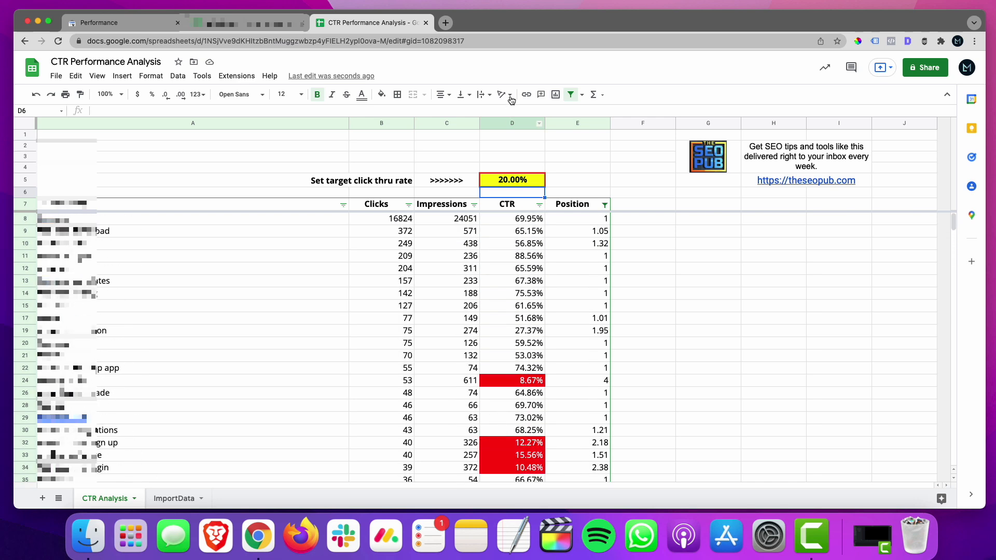
click(510, 179)
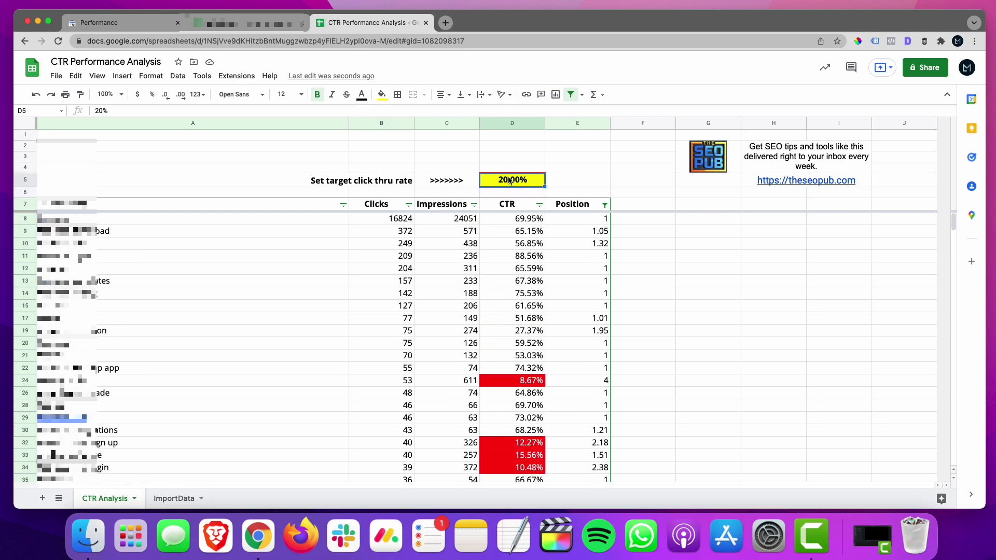
text(15)
key(Return)
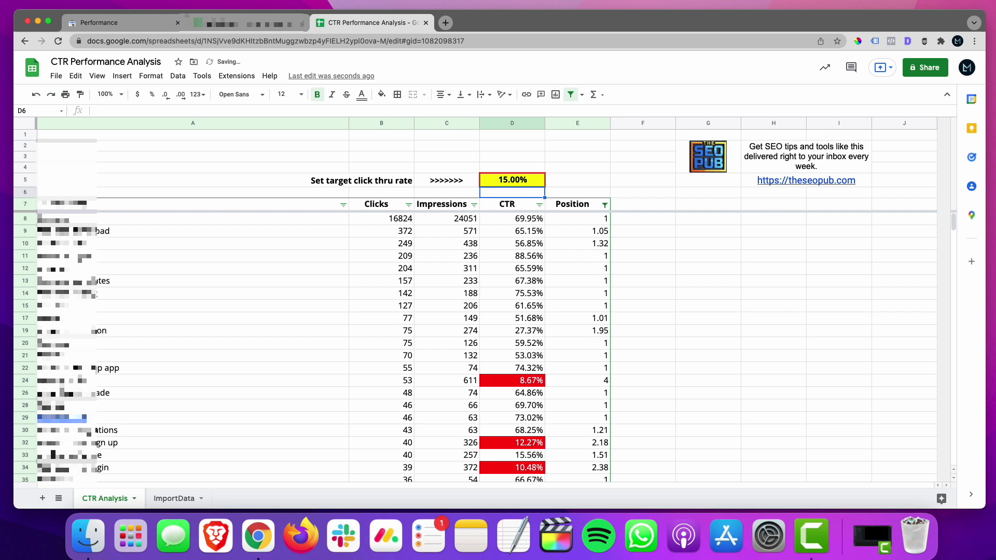
Set the target click thru rate in D5 to 35% and look over the highlighted CTR values.
text(3)
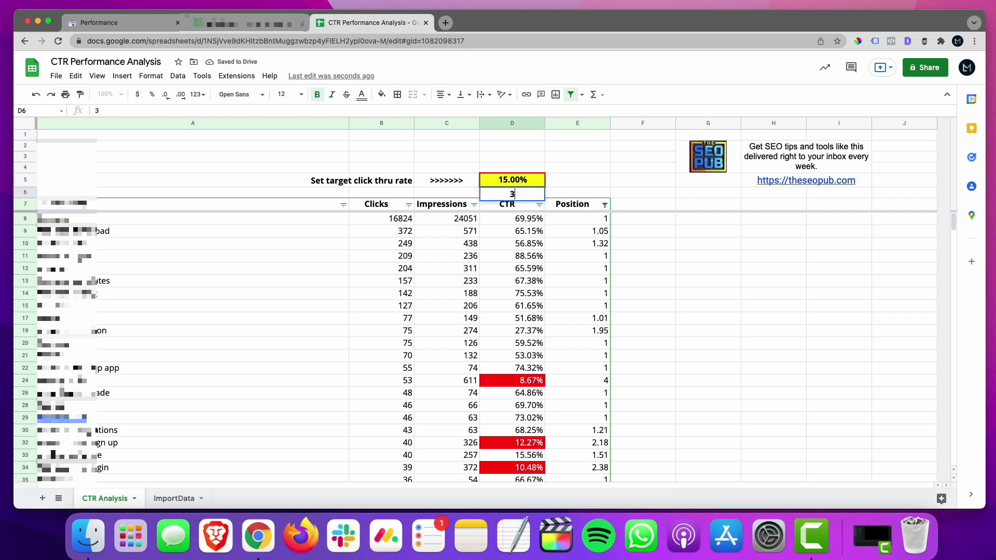
key(Escape)
click(514, 181)
text(35)
key(Return)
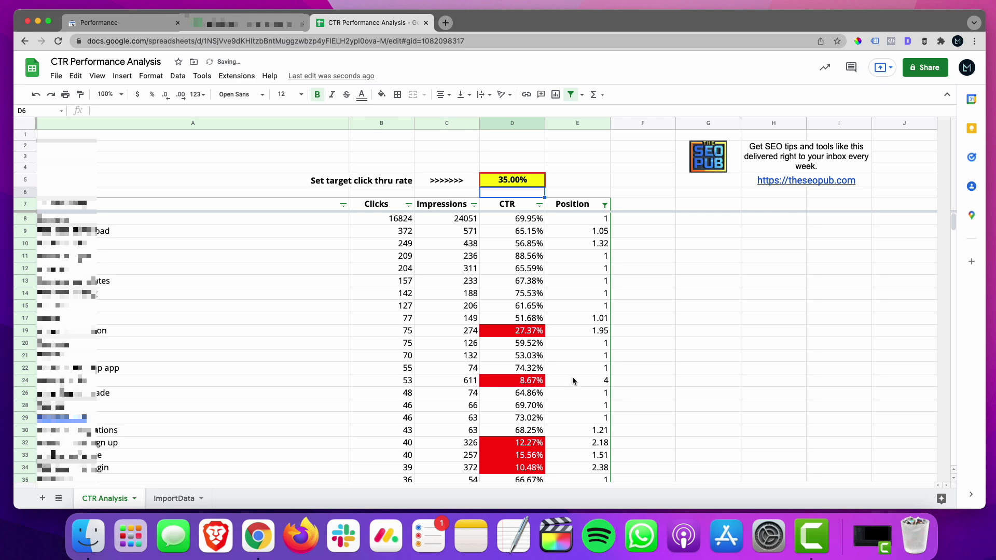
scroll(526, 333, down, 10)
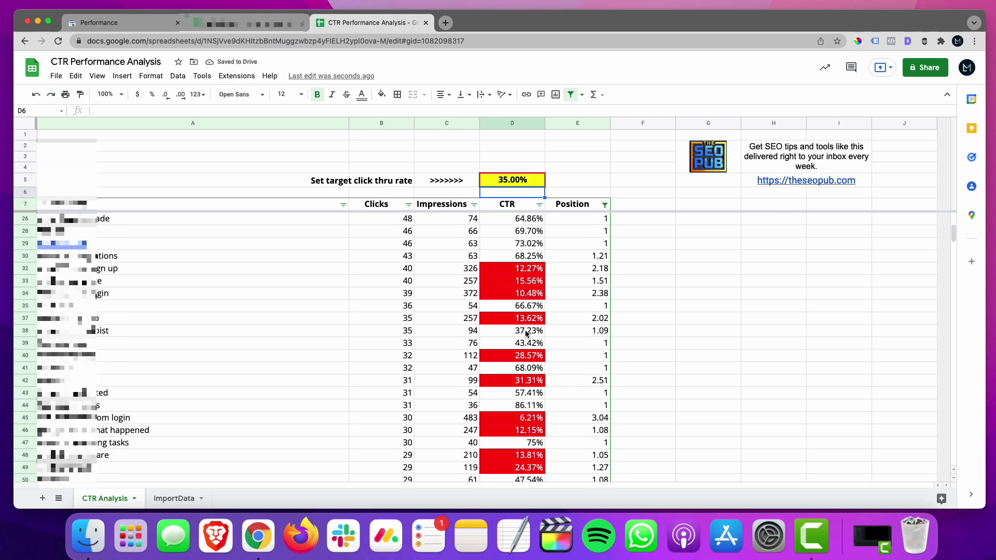
scroll(527, 332, up, 10)
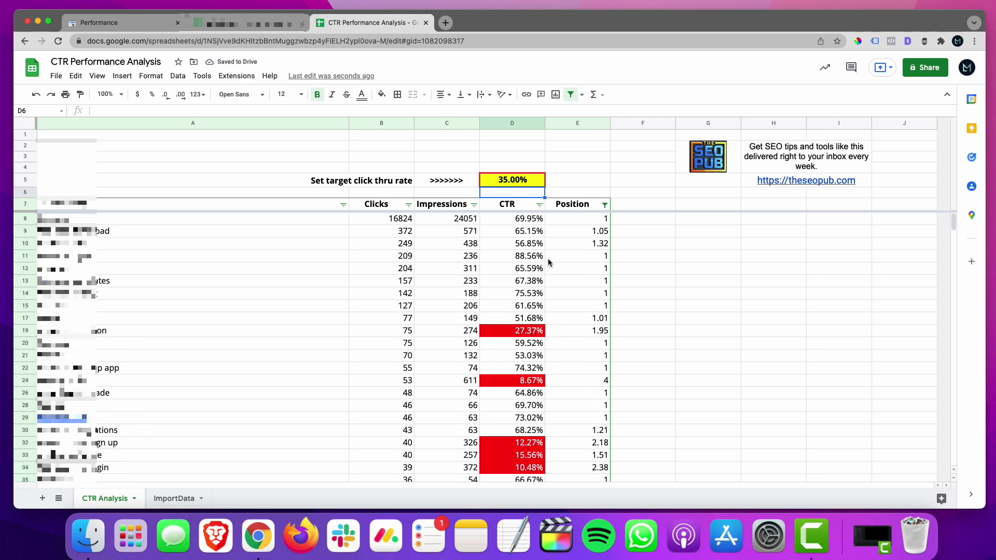
Narrow the Position filter to values between 1 and 2.5.
click(604, 204)
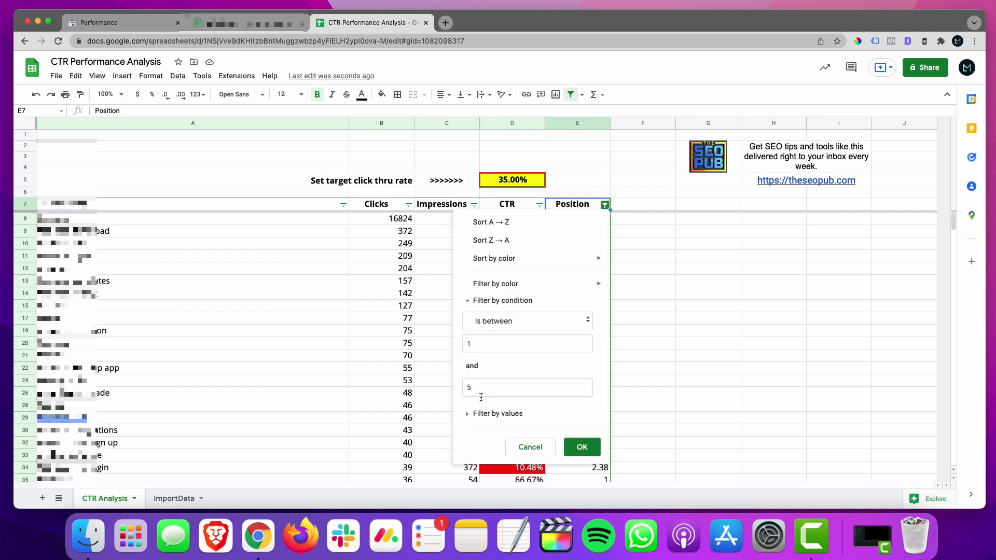
drag(482, 390, 463, 389)
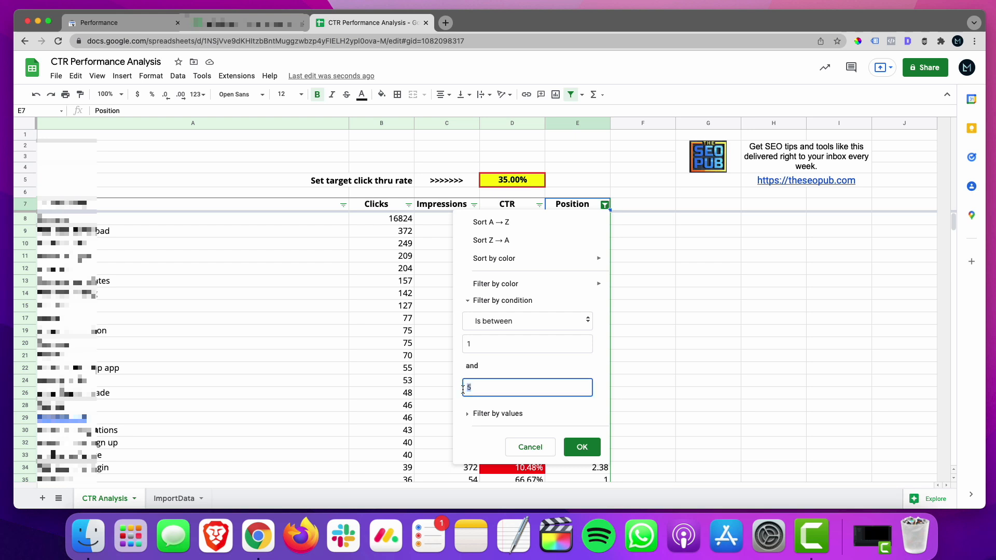
text(2.5)
click(582, 446)
Examine the filtered queries for red-highlighted CTR values relative to their positions, including the CTR cells in rows 217 and 218.
scroll(516, 311, down, 3)
click(514, 179)
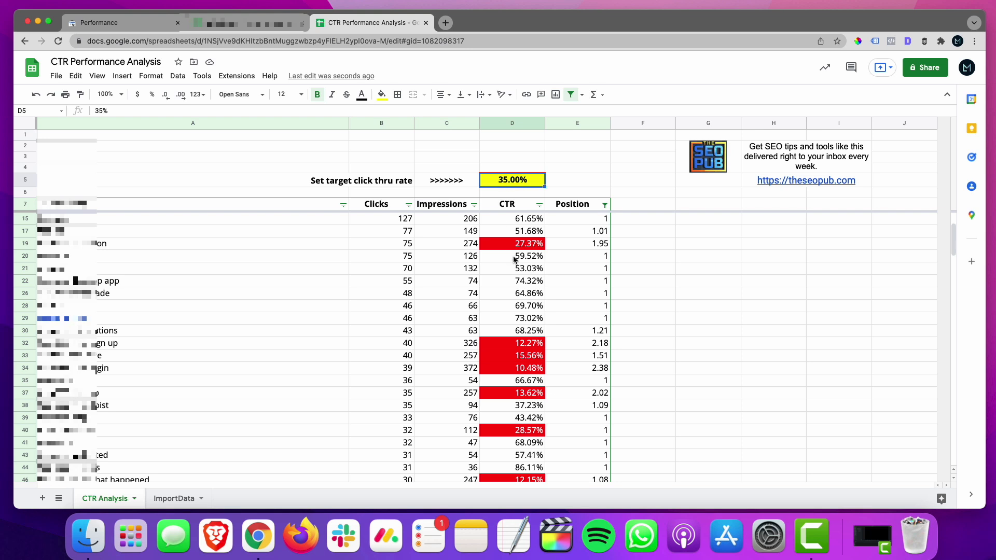
scroll(571, 276, down, 3)
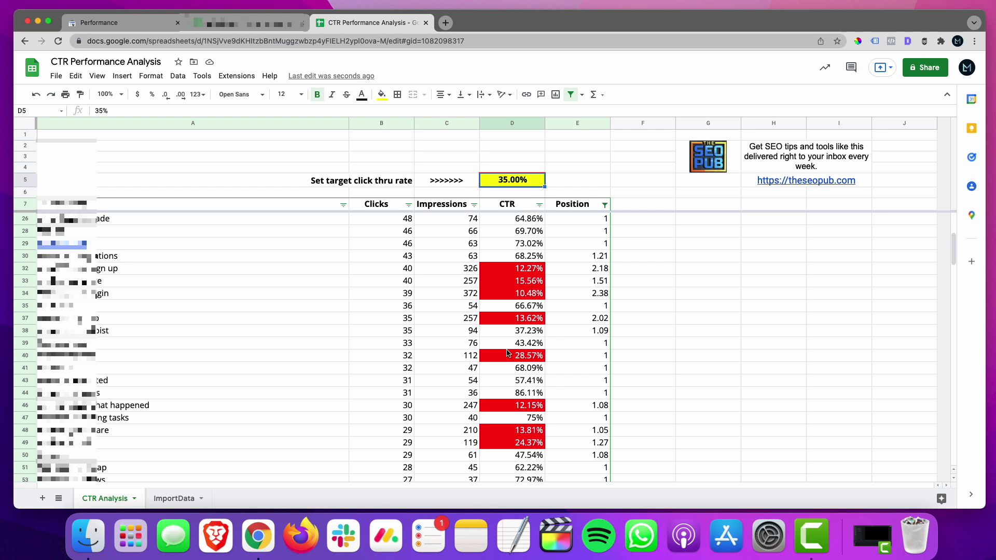
scroll(509, 353, down, 10)
scroll(508, 353, down, 12)
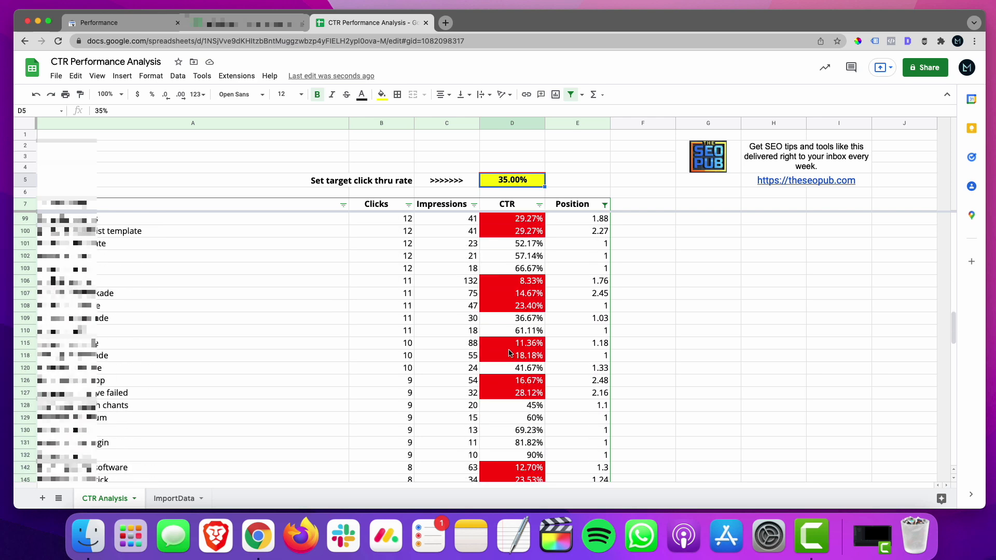
scroll(508, 352, down, 2)
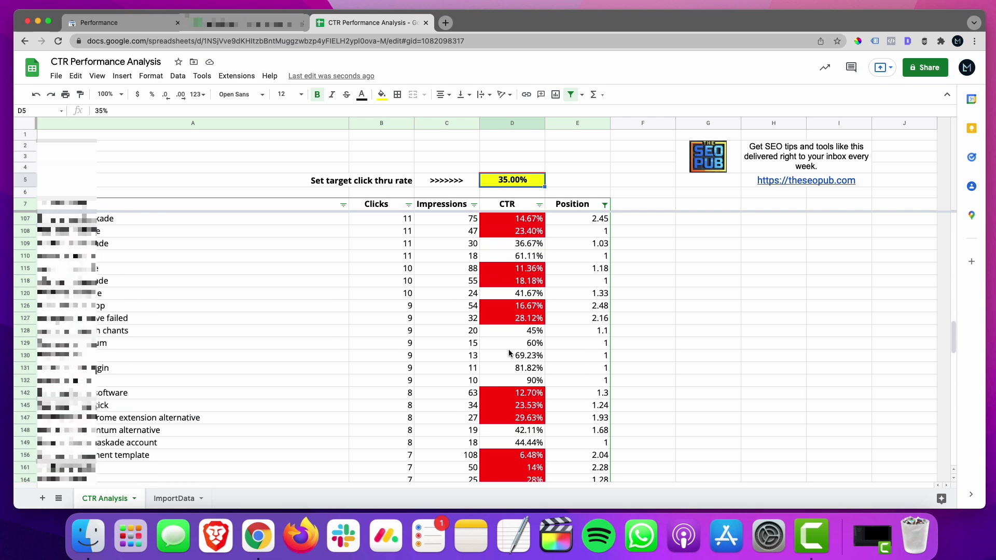
scroll(508, 354, down, 3)
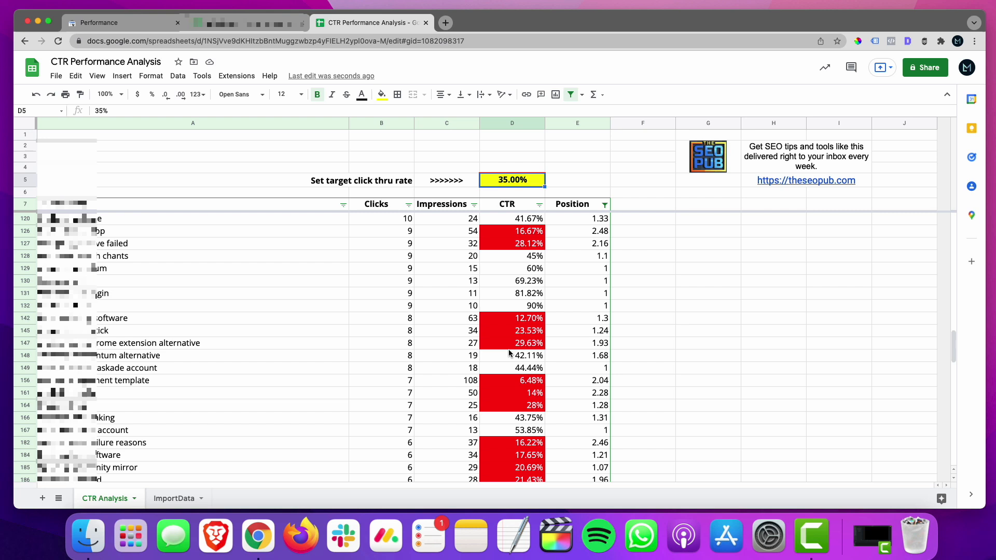
scroll(509, 354, down, 1)
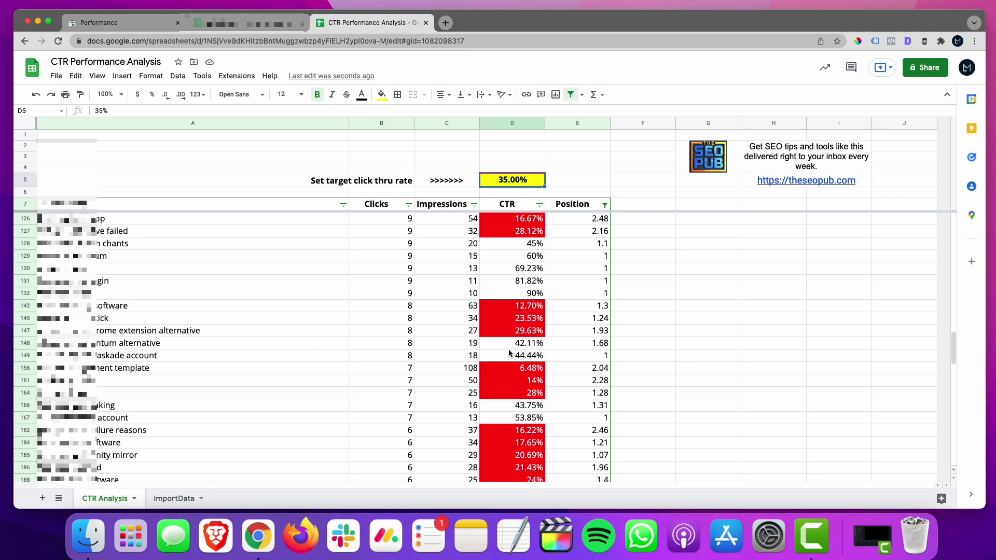
scroll(508, 354, down, 5)
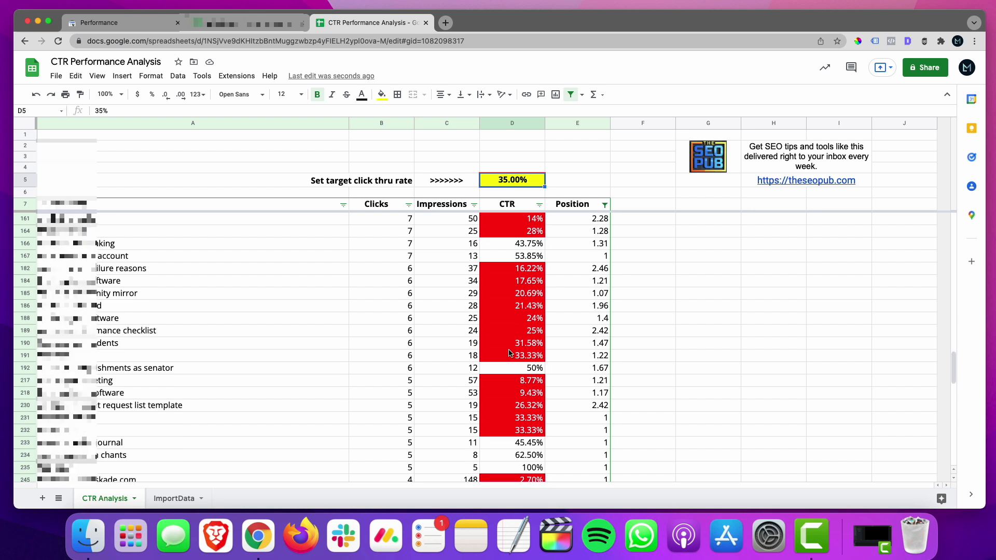
click(506, 380)
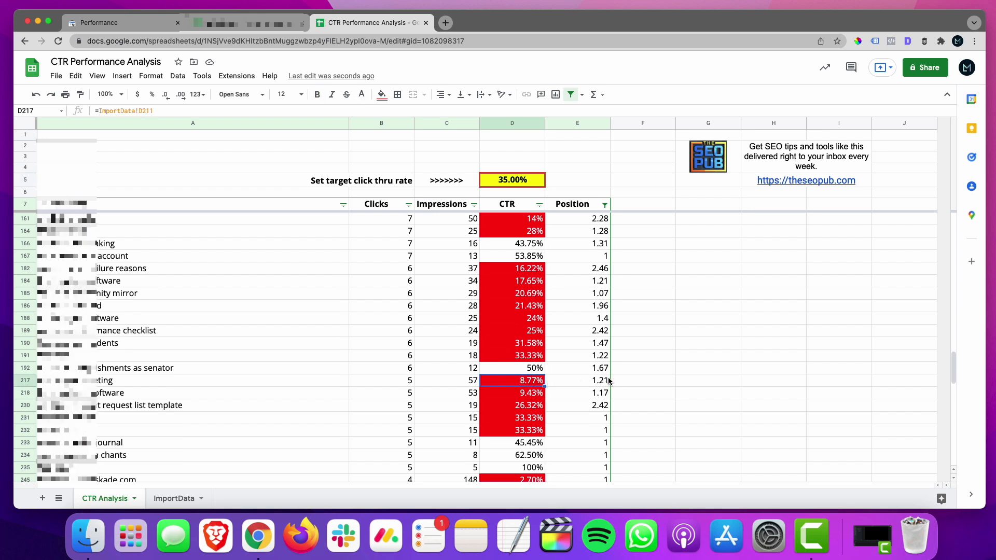
click(525, 393)
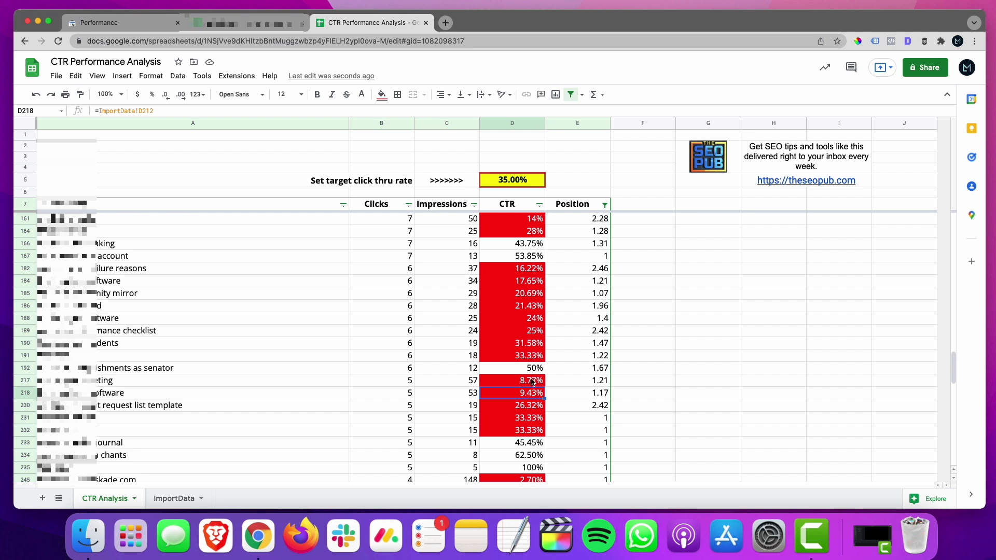
scroll(531, 381, down, 4)
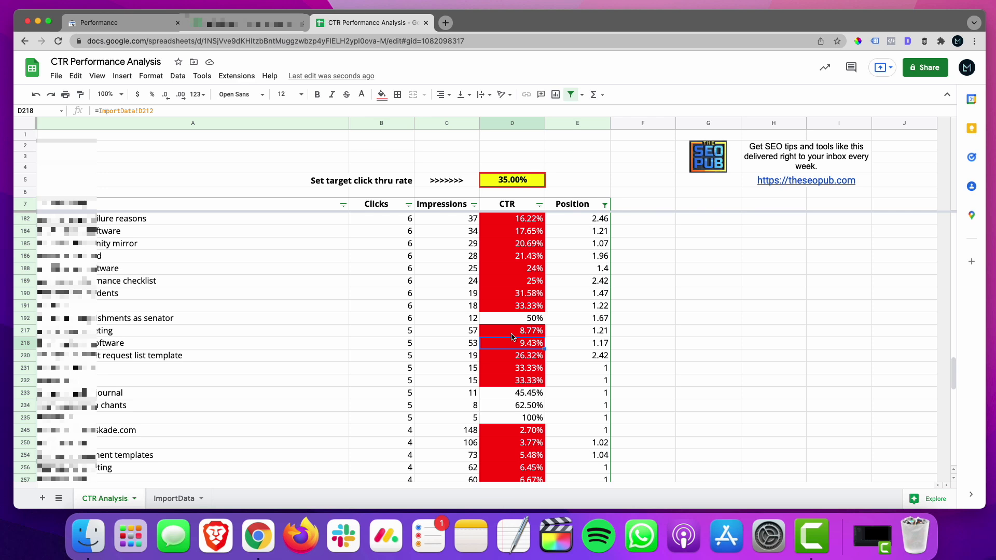
scroll(512, 336, up, 15)
scroll(512, 336, up, 5)
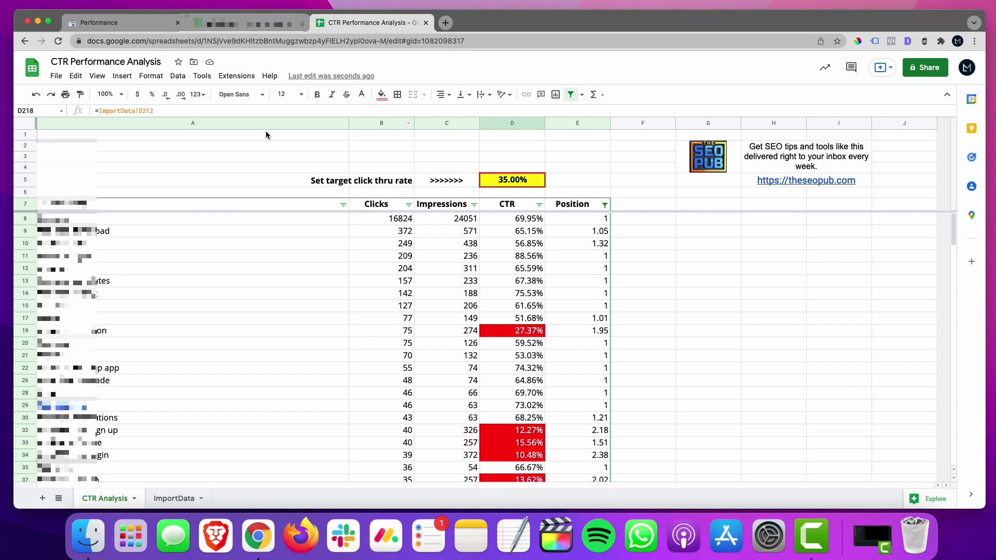
click(57, 76)
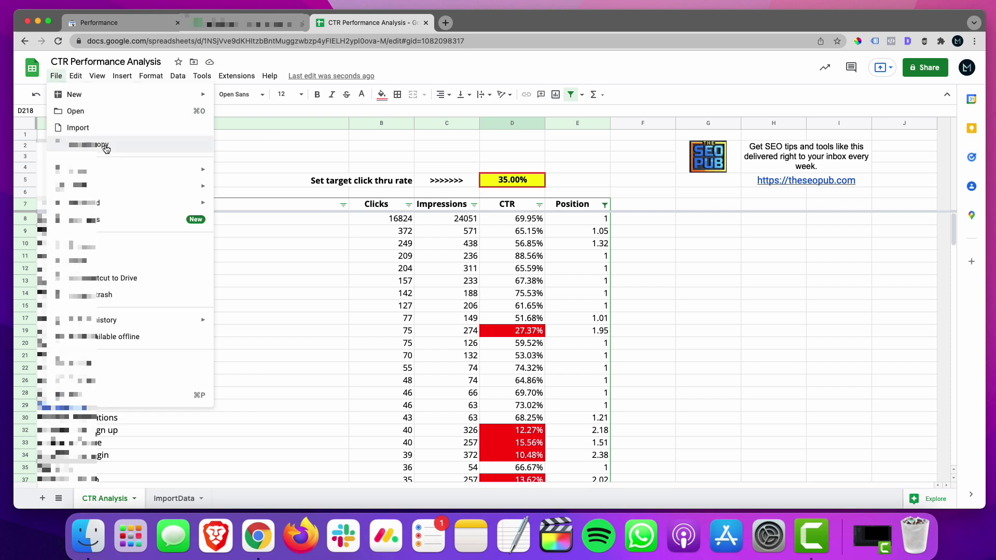
click(383, 156)
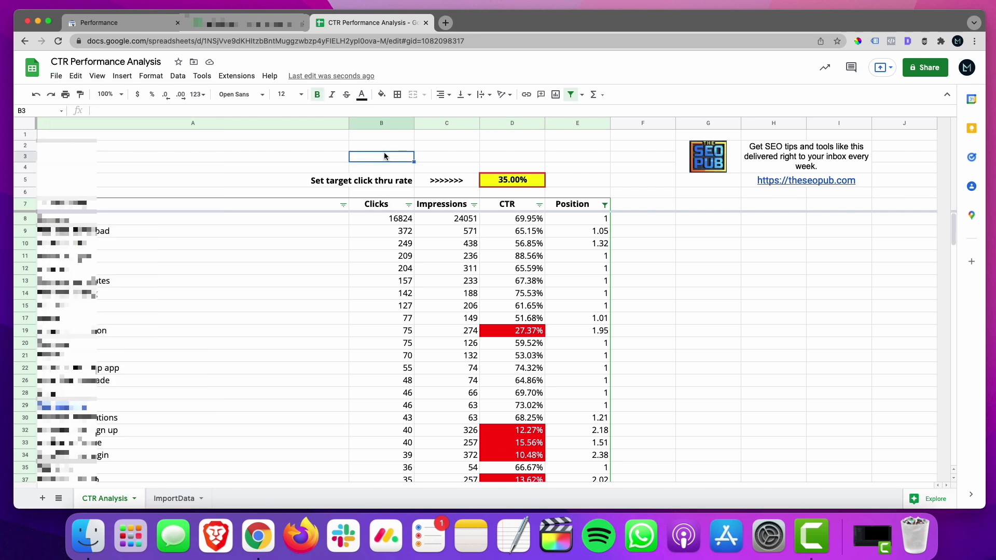
Clear the range A1:E1001 on the ImportData sheet and check the CTR Analysis sheet.
click(175, 498)
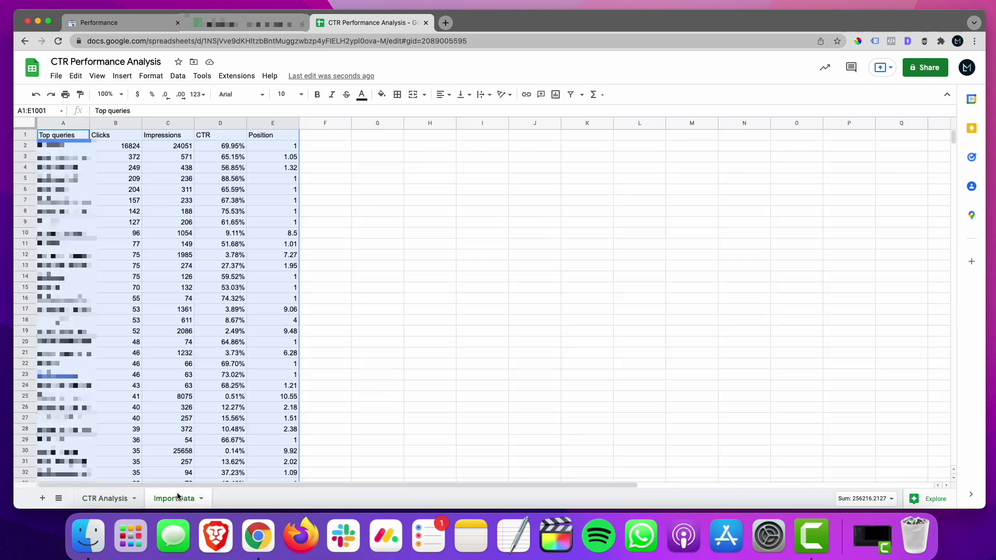
key(Delete)
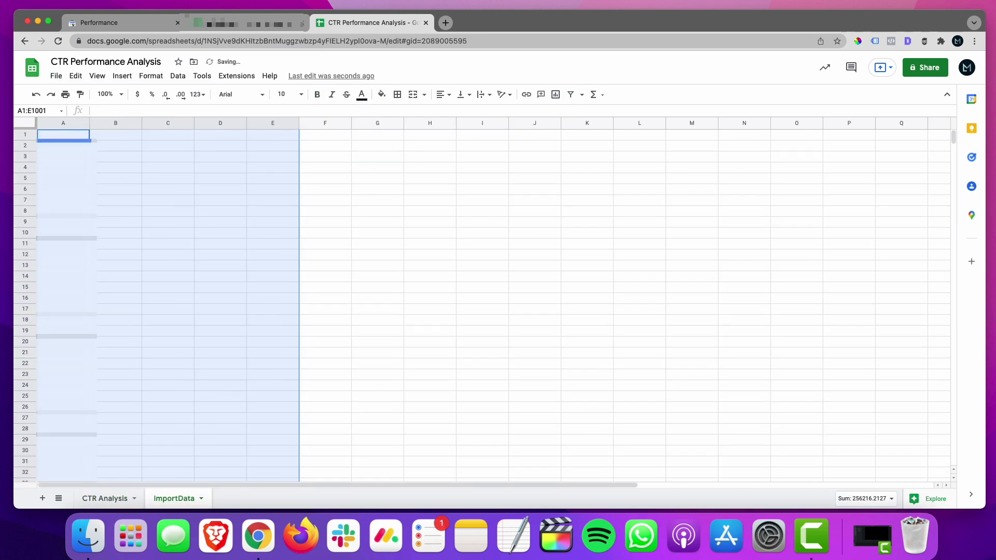
click(105, 498)
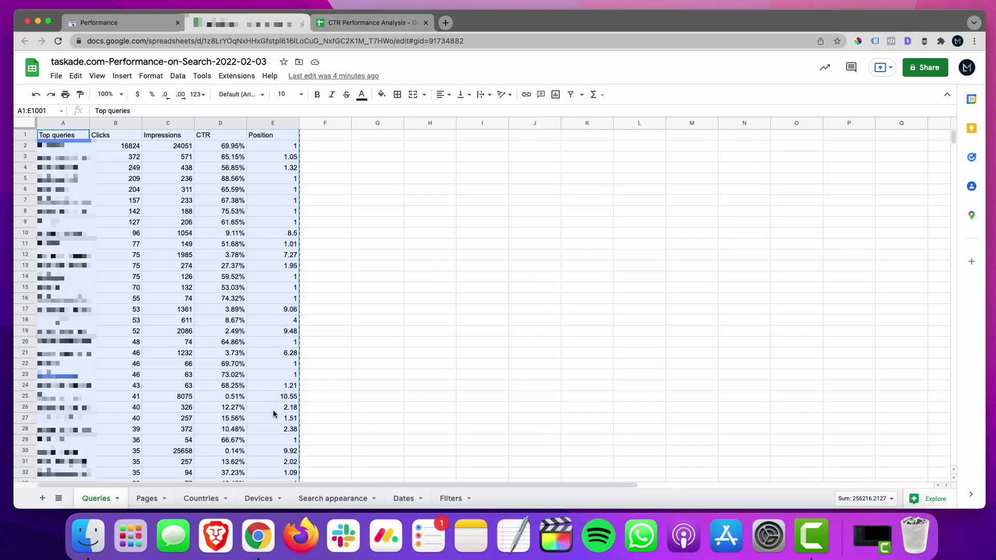
click(363, 22)
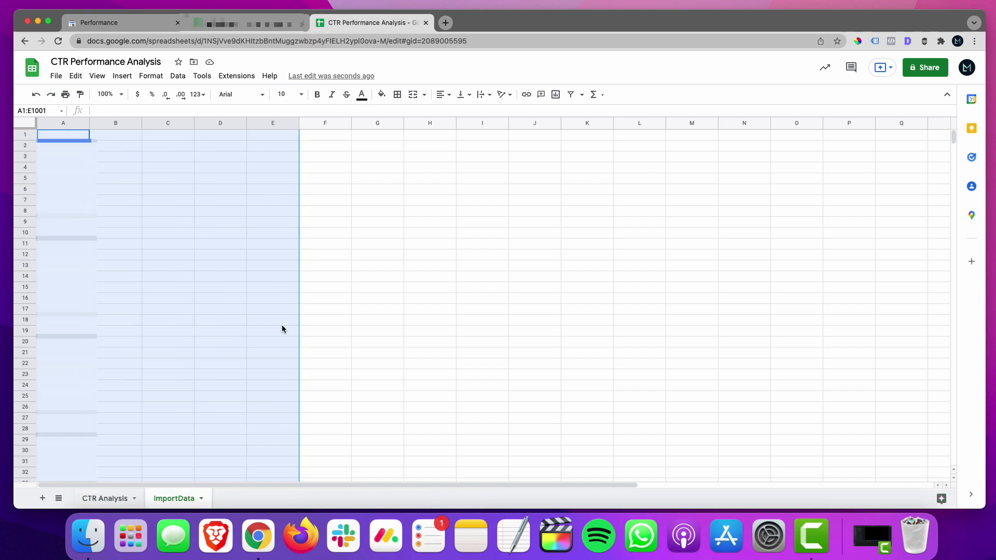
click(115, 498)
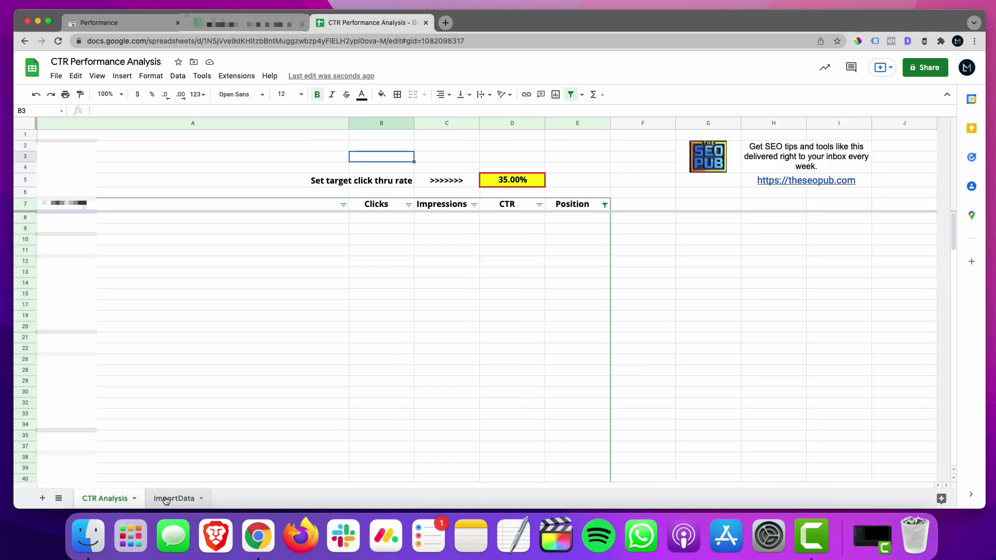
Paste the copied Search Console queries data into the ImportData sheet starting at A1 and return to the CTR Analysis sheet.
click(167, 499)
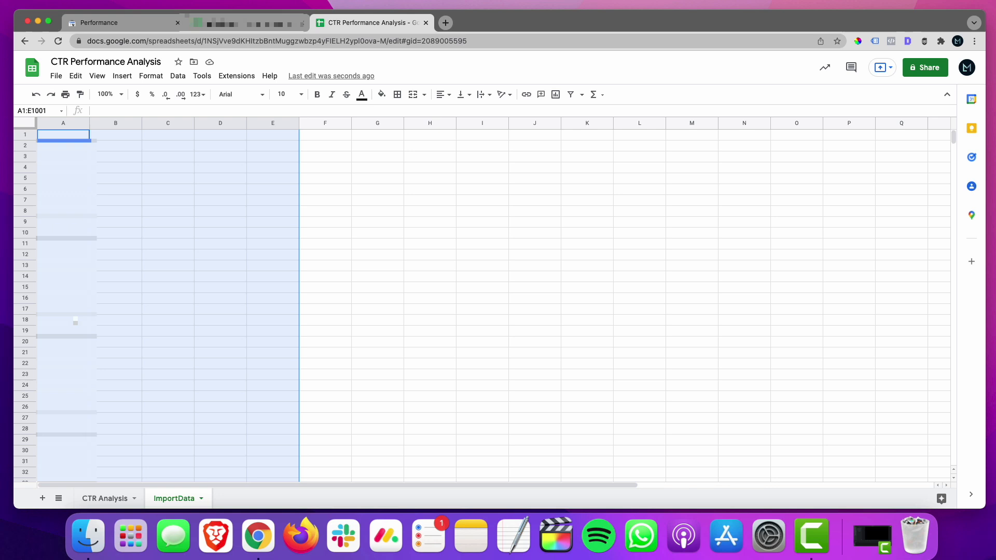
click(59, 137)
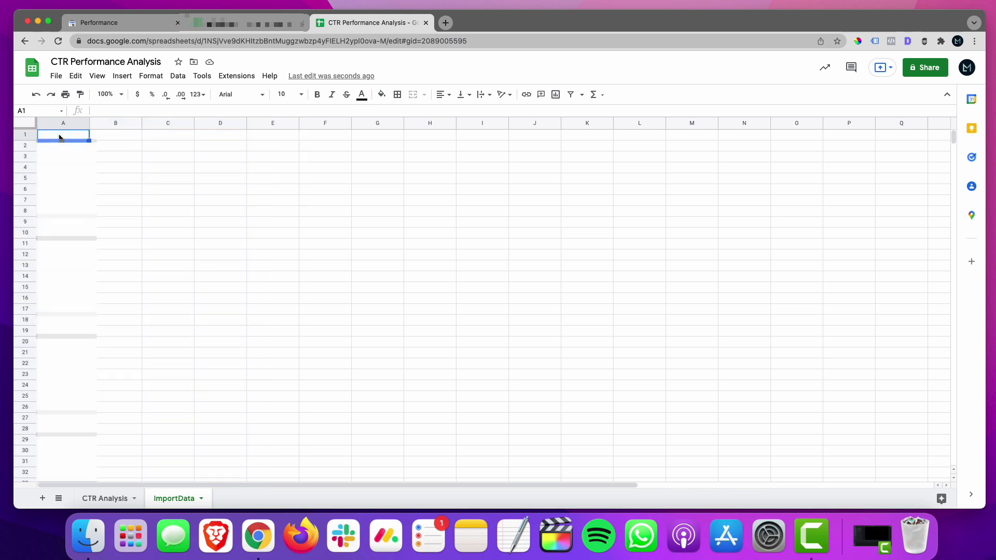
key(cmd+v)
click(117, 500)
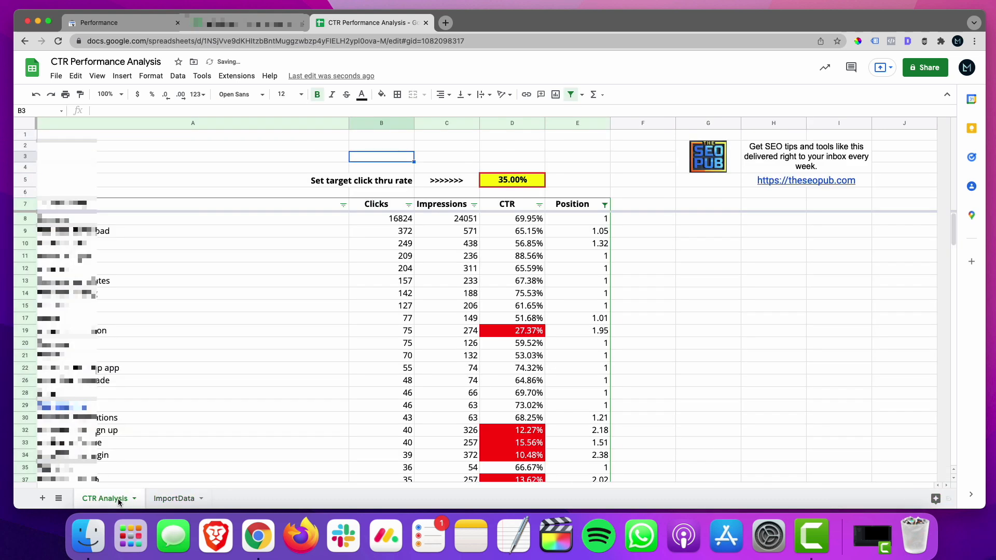